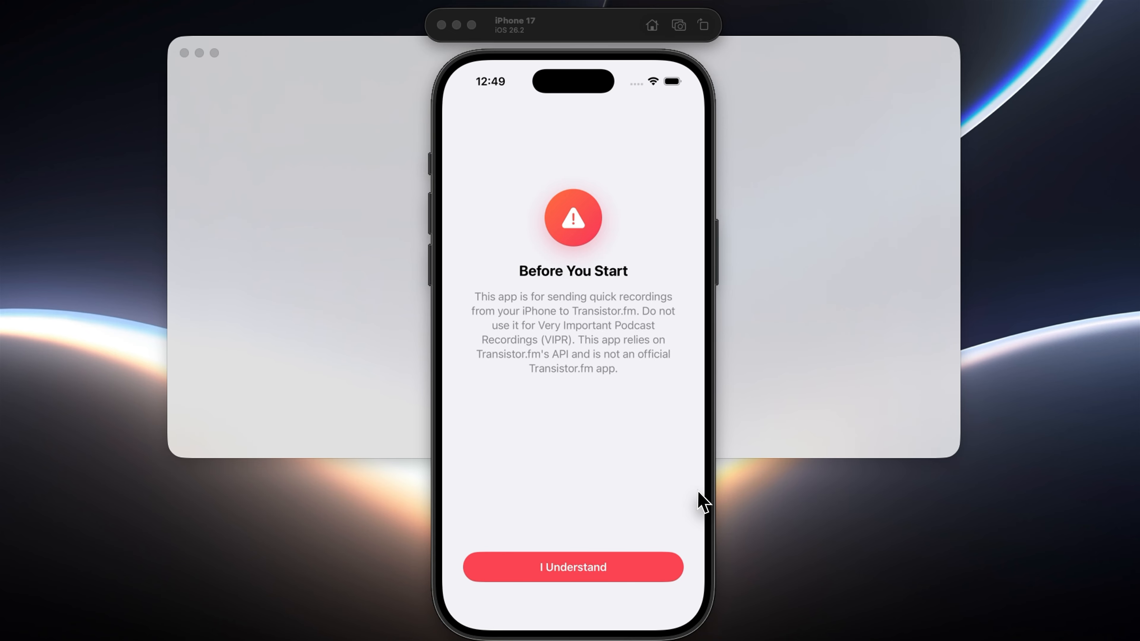
Step: Acknowledge the Before You Start notice and paste the Transistor API key into the settings
left_click(585, 504)
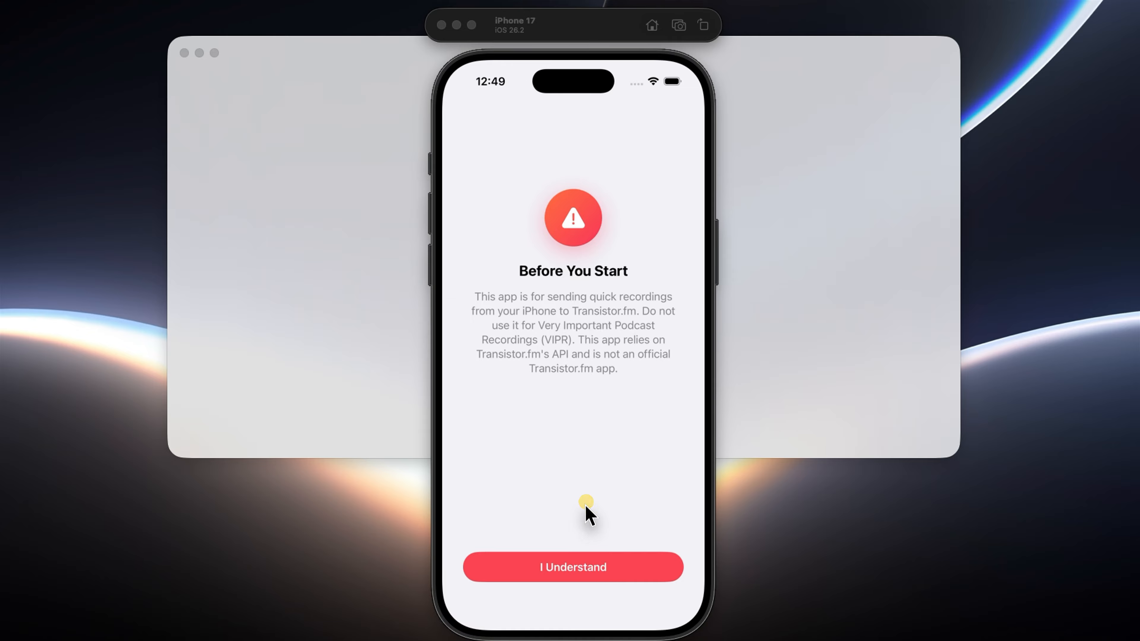
left_click(577, 572)
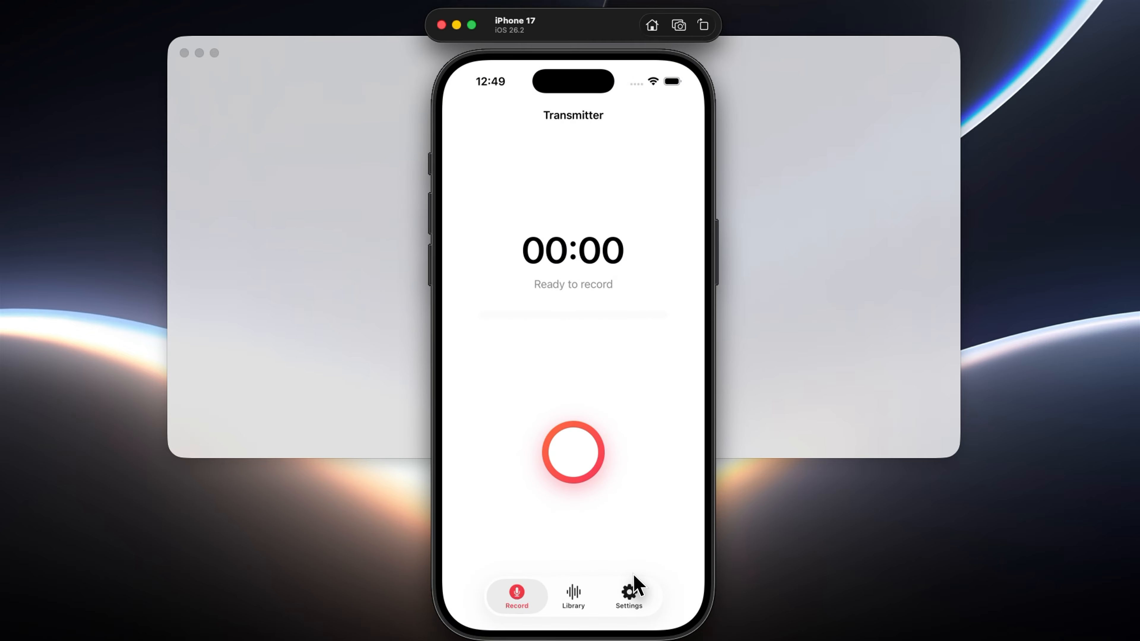
left_click(631, 596)
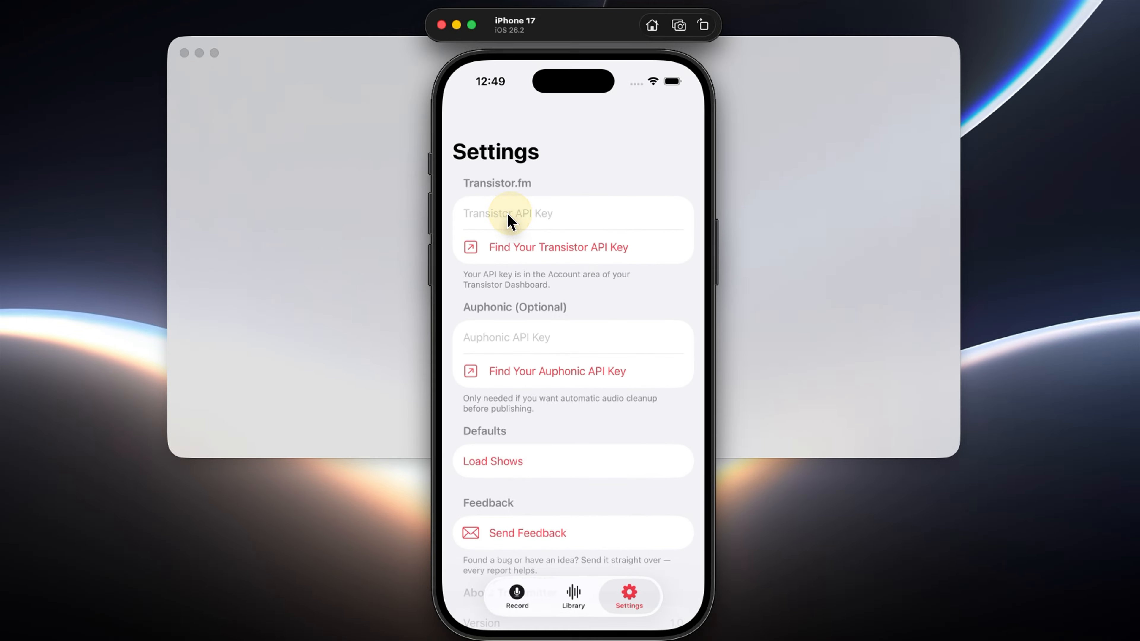
left_click(487, 217)
key("super+v")
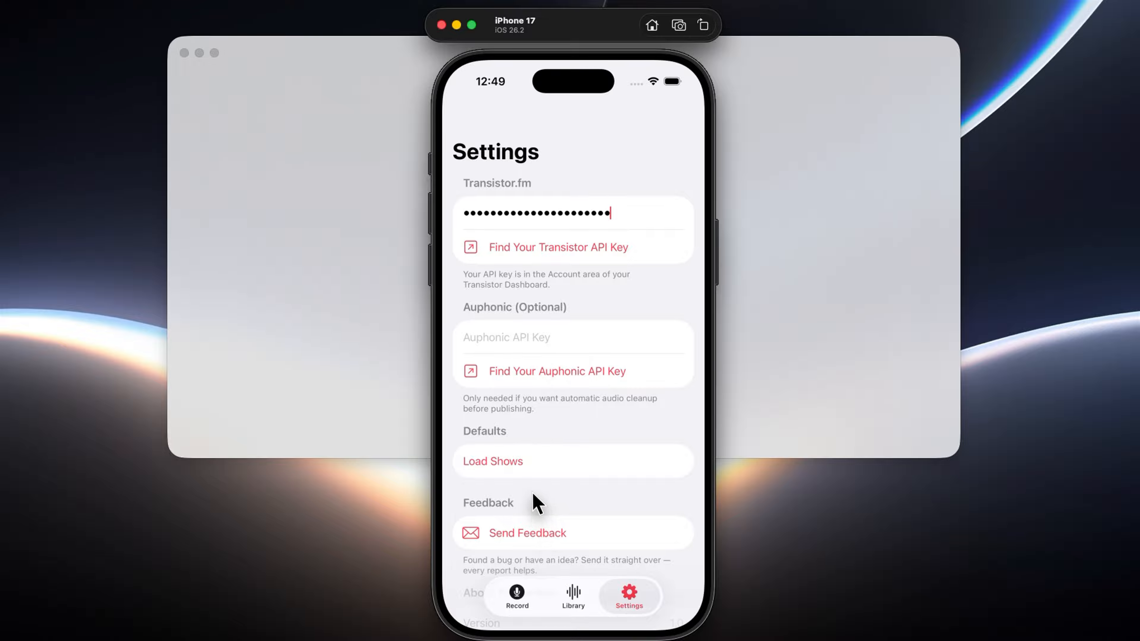
Step: Load the account's shows and set Daily(ish) as the default show
left_click(511, 467)
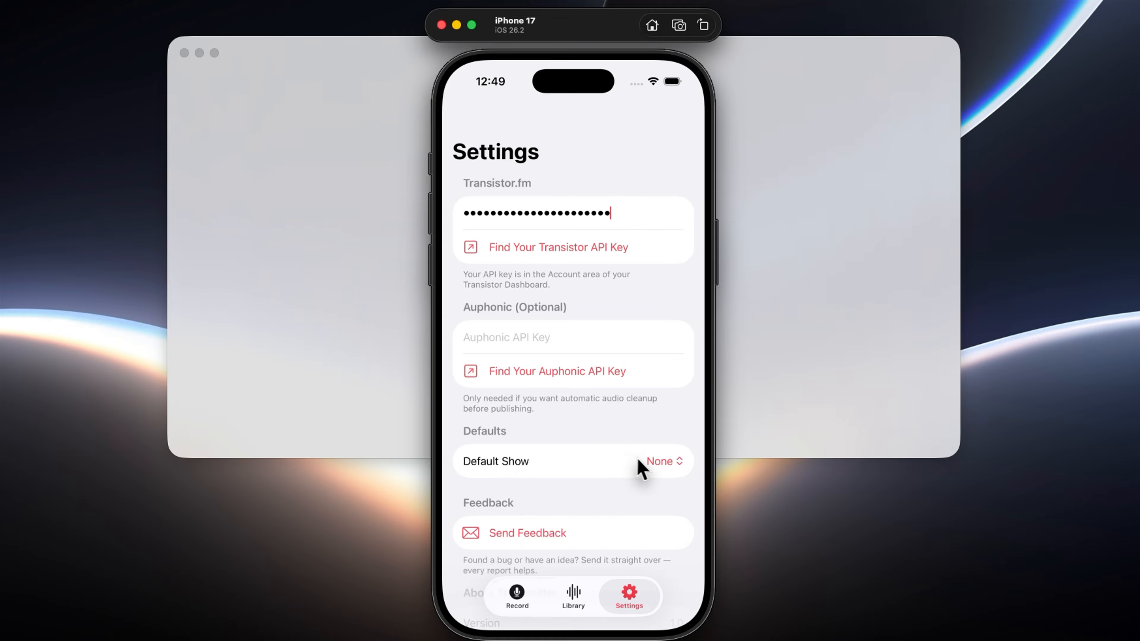
left_click(655, 459)
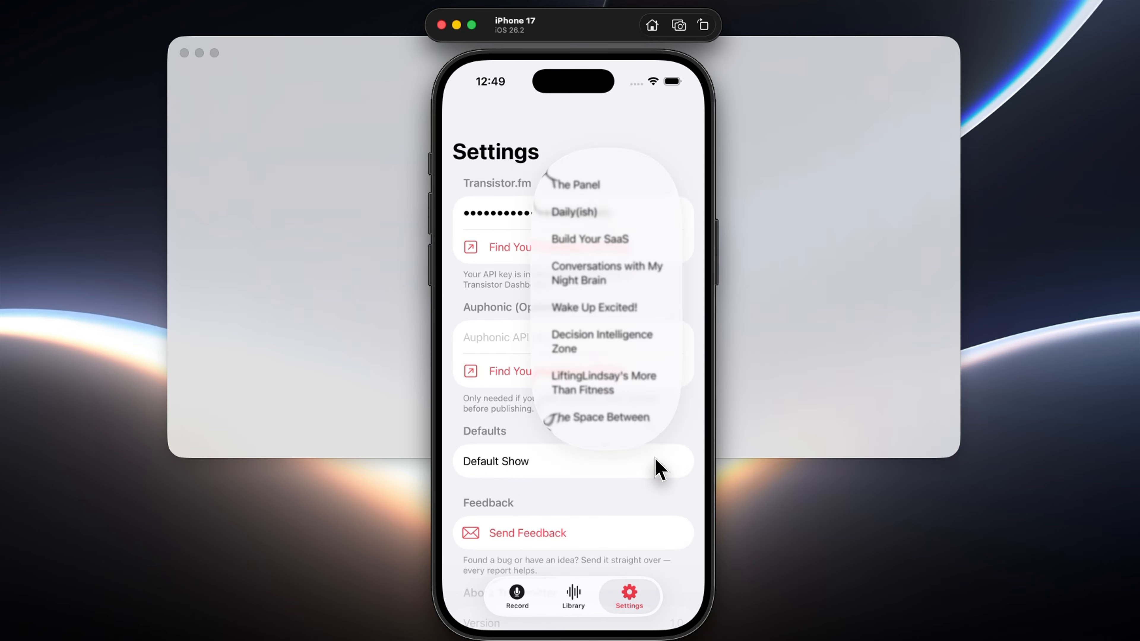
left_click(580, 213)
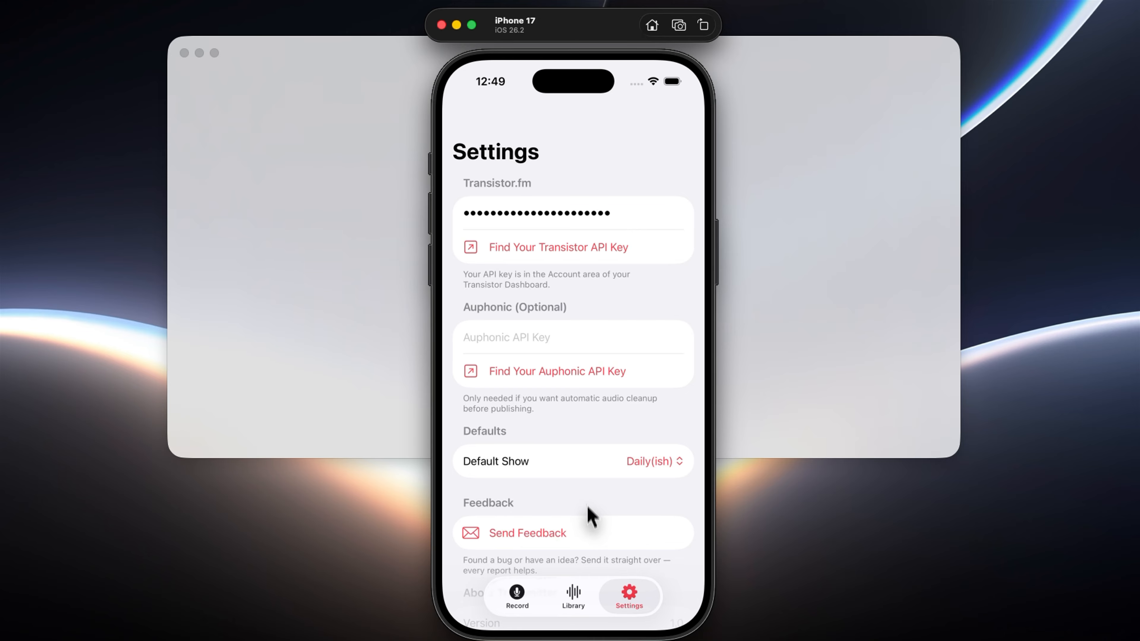
Step: Record an audio clip of about 27 seconds and preview its playback
left_click(573, 598)
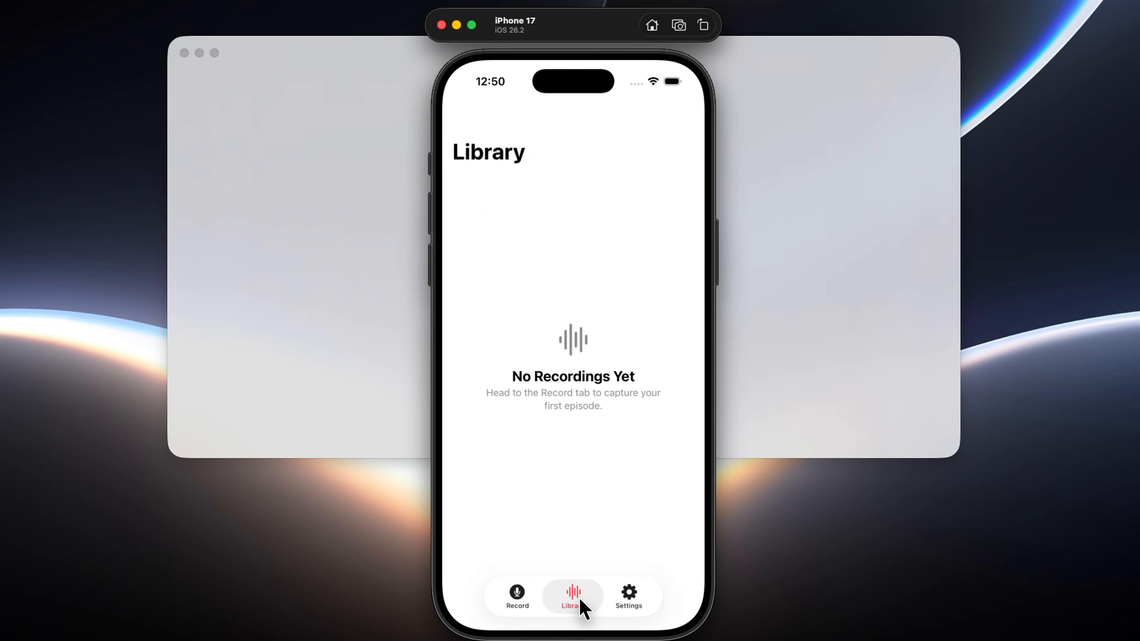
left_click(516, 597)
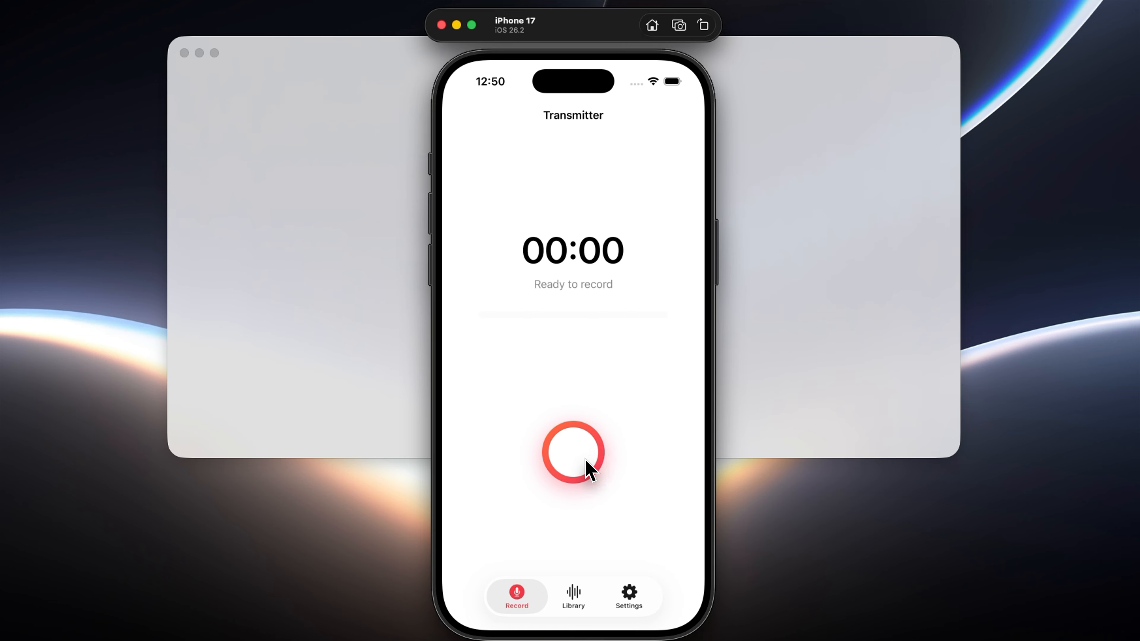
left_click(588, 469)
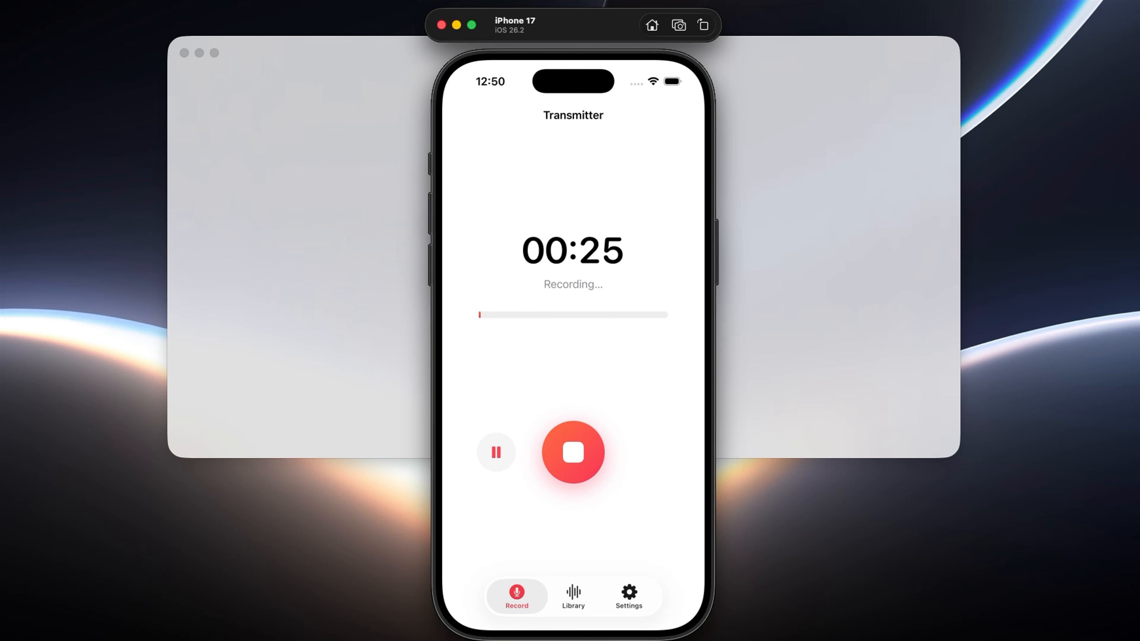
left_click(577, 458)
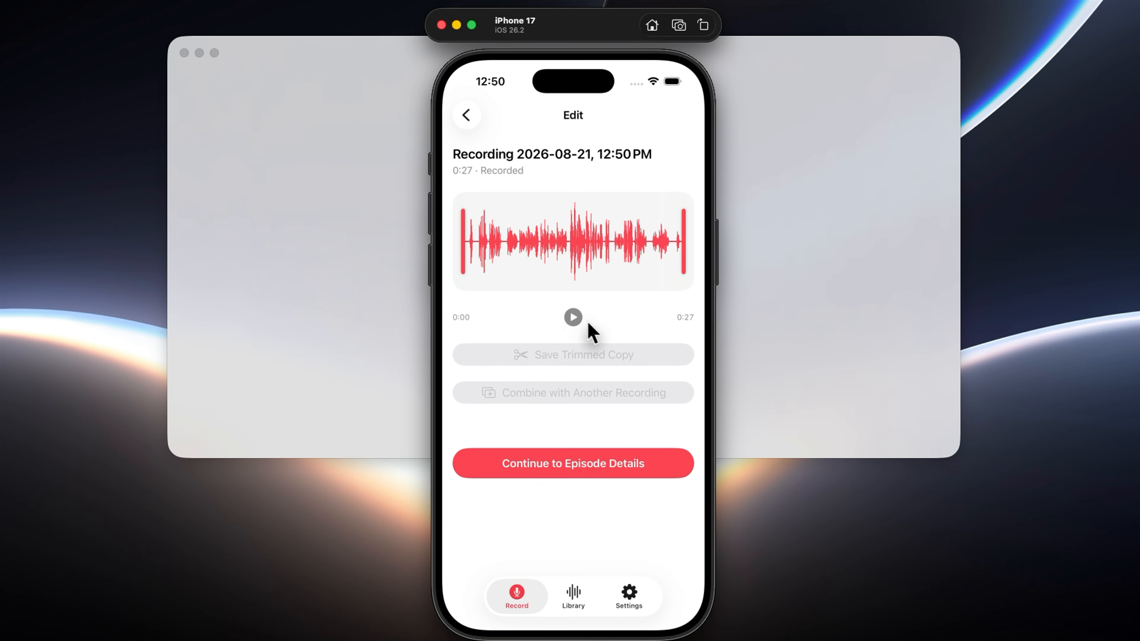
left_click(576, 319)
left_click(574, 318)
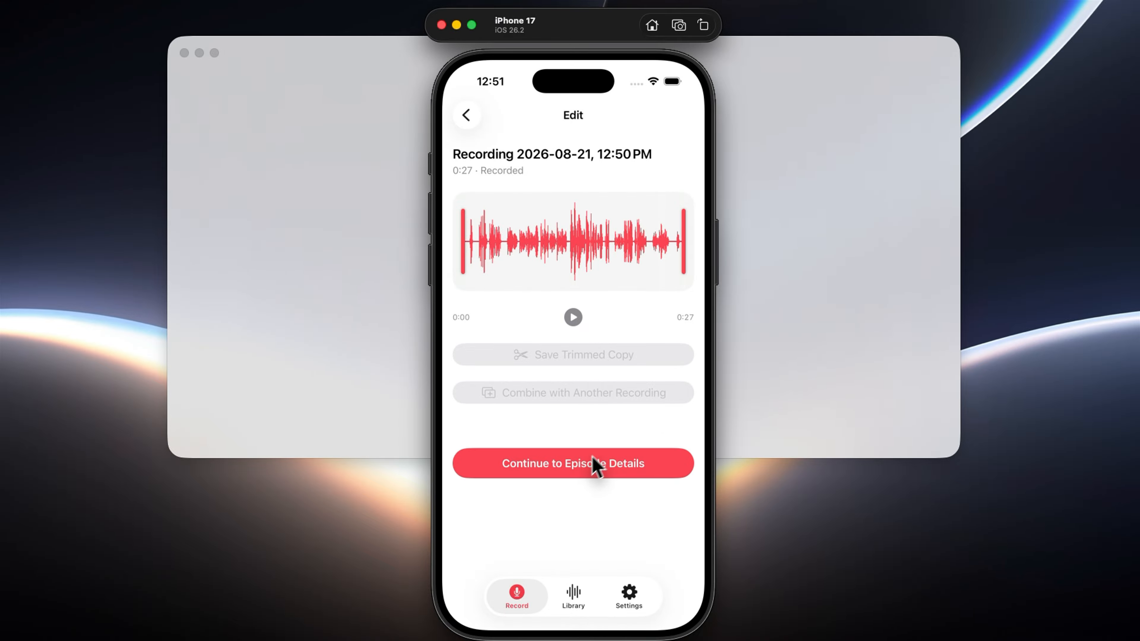
Step: Continue to the episode details and title the episode "Testing Out Transmitter to Transistor"
left_click(577, 478)
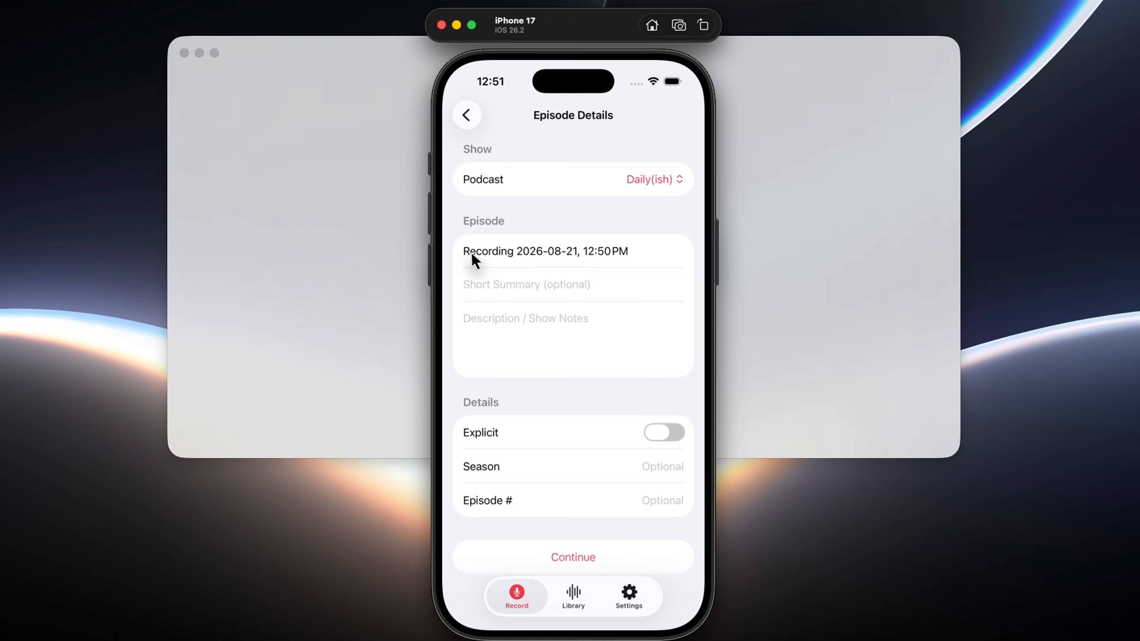
key("super+a")
key("BackSpace")
type("Testing")
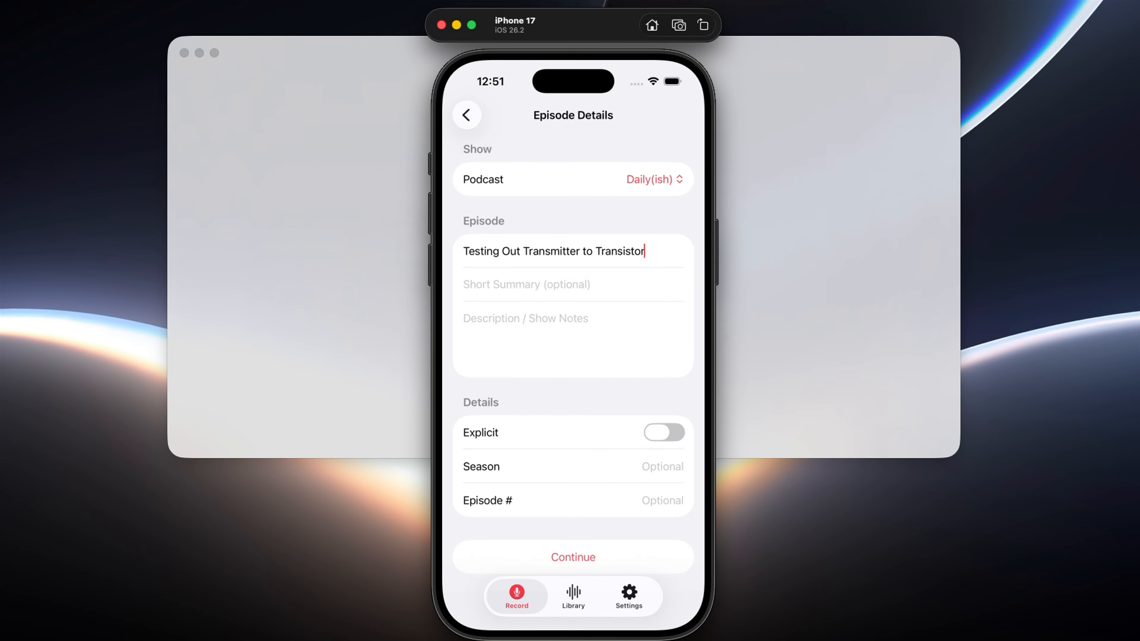
key("Tab")
key("Tab")
key("BackSpace")
left_click(507, 317)
type("Here’s")
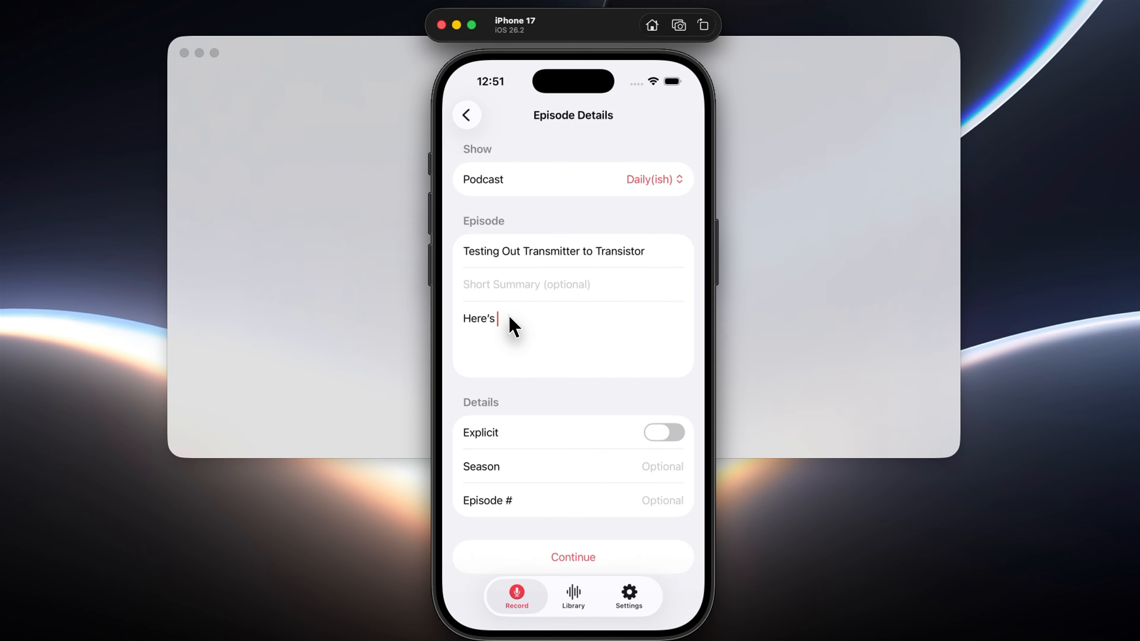
type("e's some show notes you can read or not")
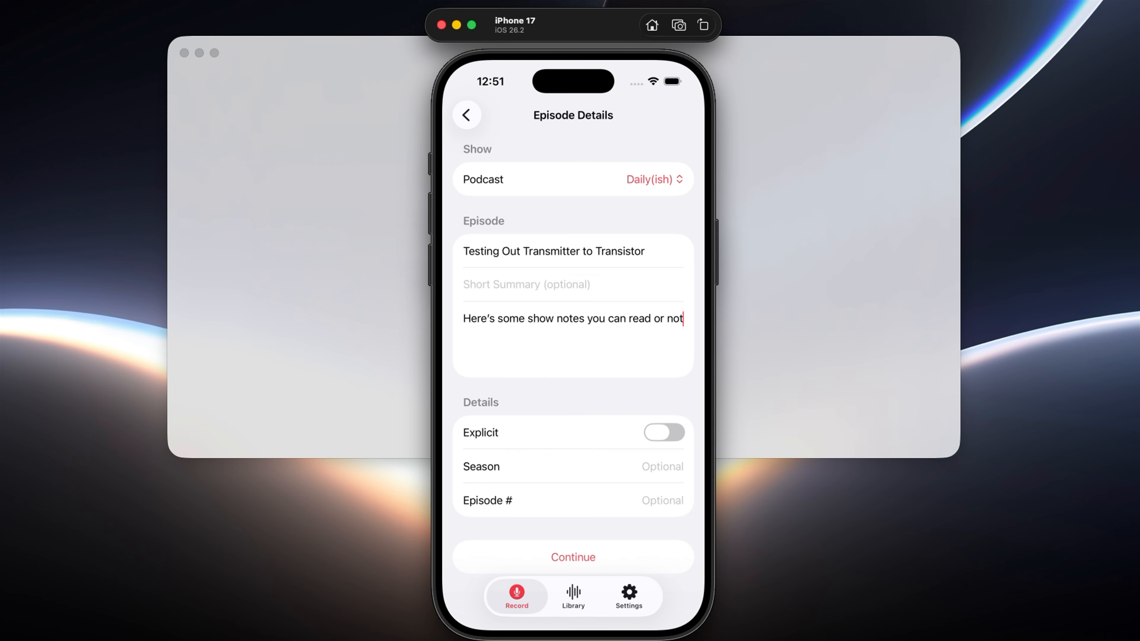
type(".")
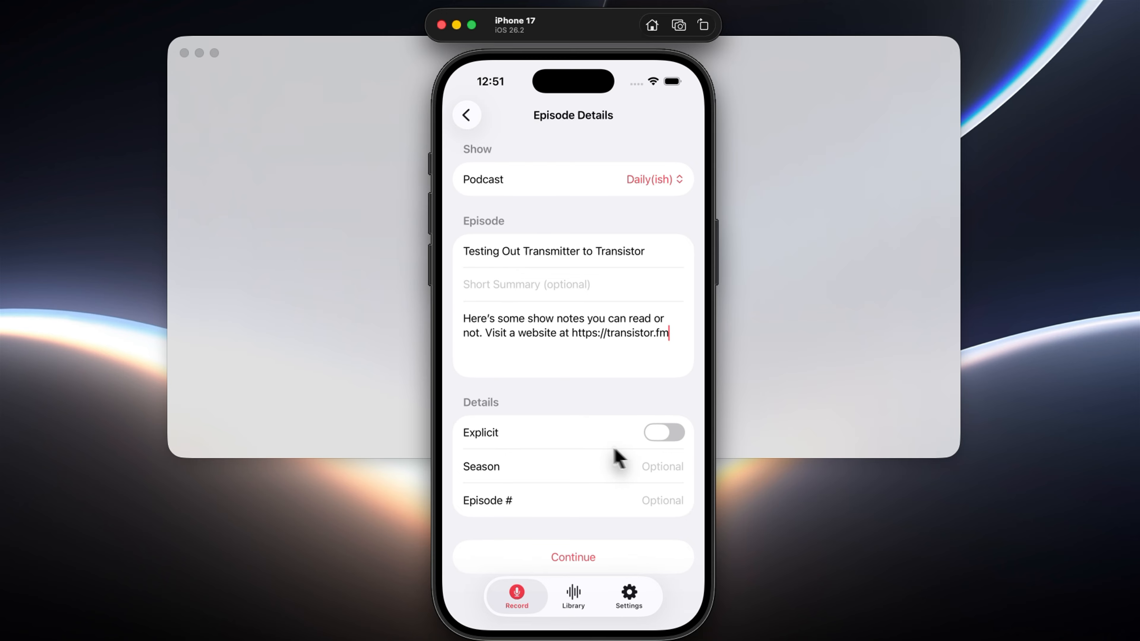
Step: Set the season to 2 and upload the episode to Transistor as a draft without Auphonic cleanup
left_click(650, 468)
type("2")
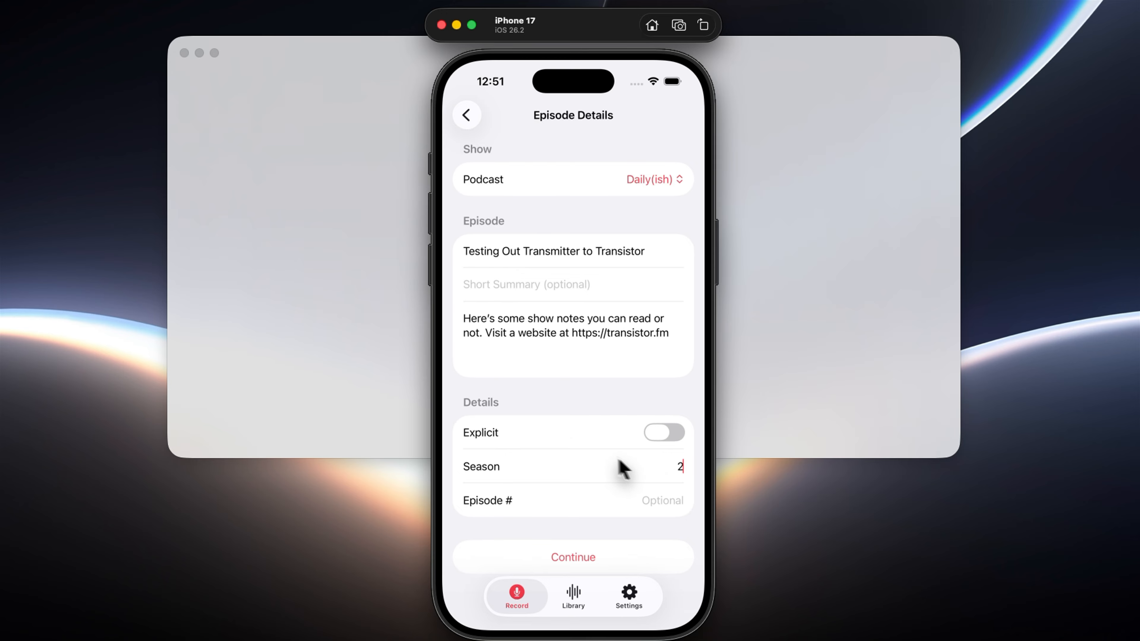
left_click(630, 502)
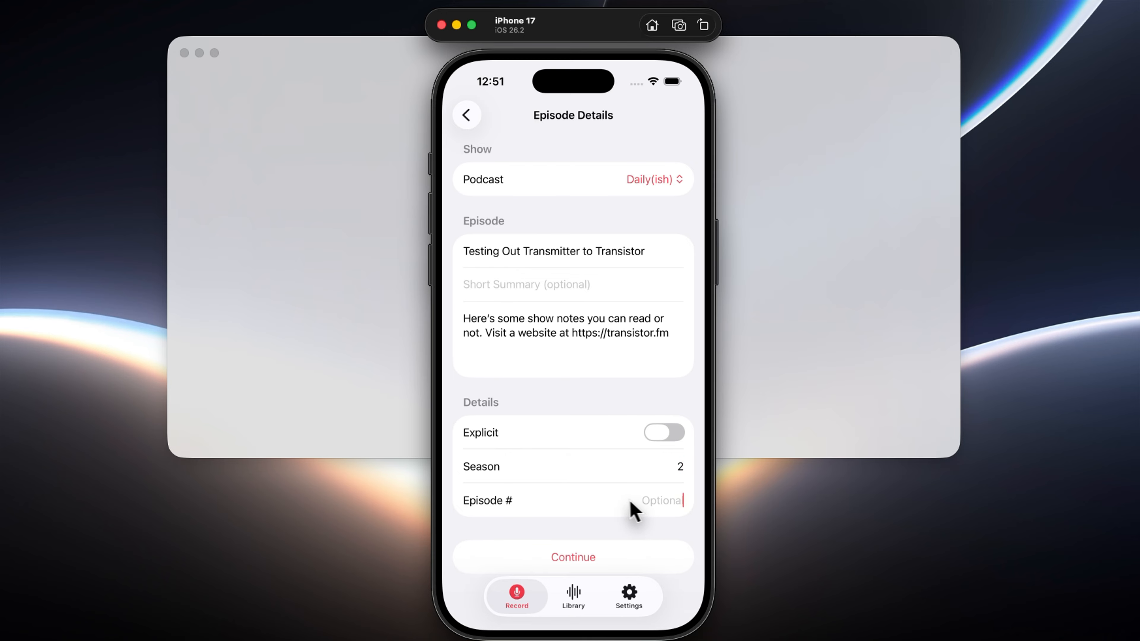
left_click(582, 557)
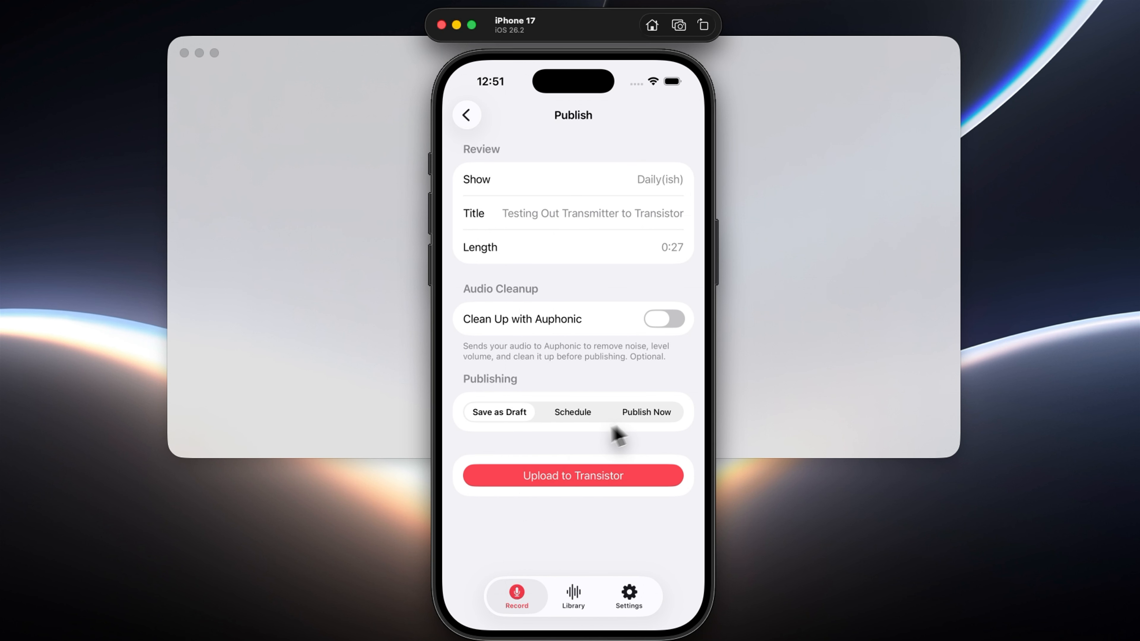
left_click(578, 482)
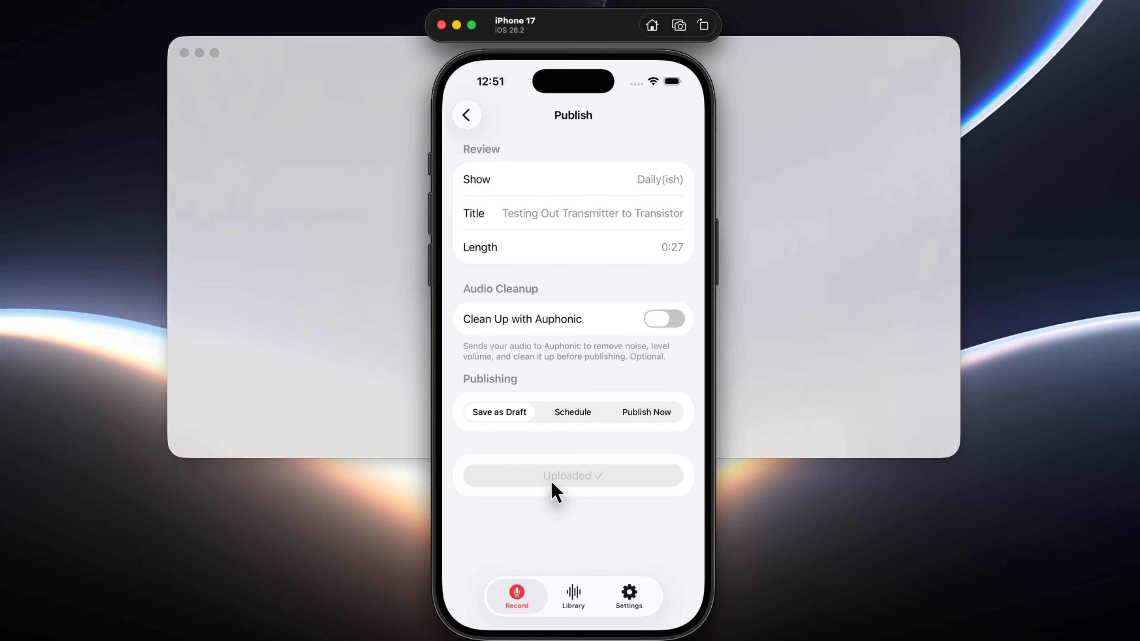
Step: Switch to the Transistor web dashboard and open the draft episode "Testing Out Transmitter to Transistor" from the Daily(ish) episodes
key("super+Tab")
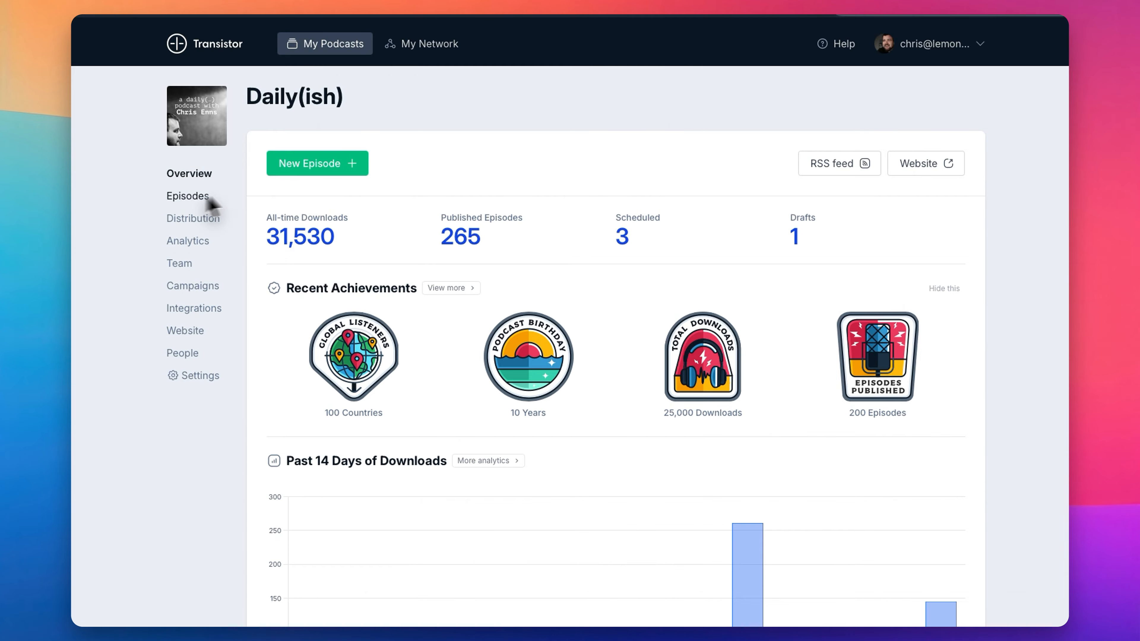
left_click(193, 197)
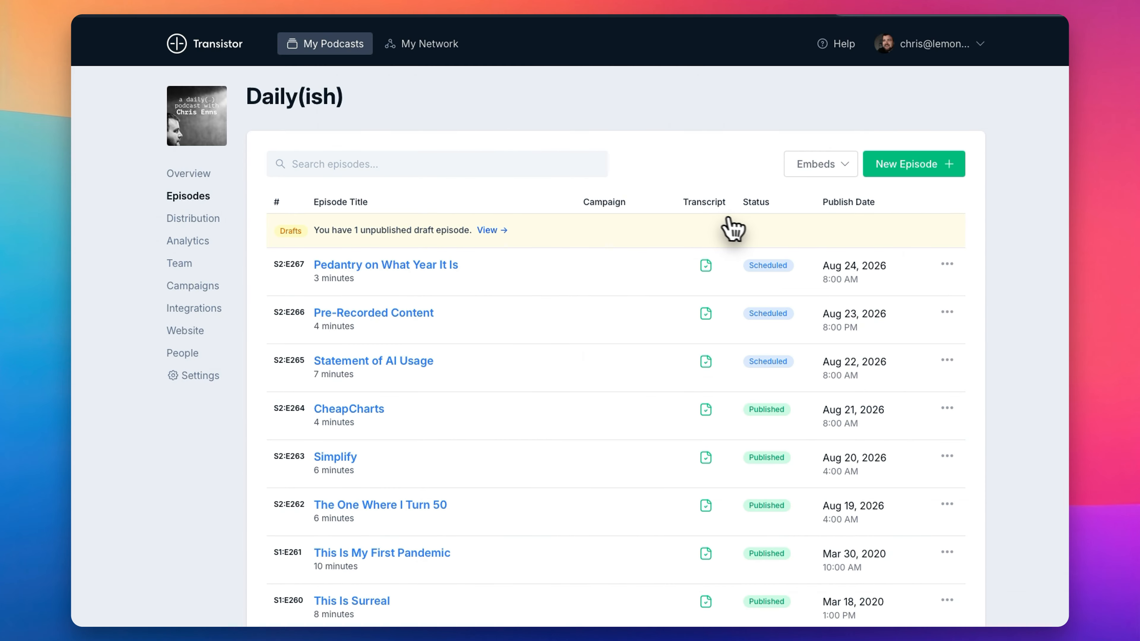
left_click(498, 233)
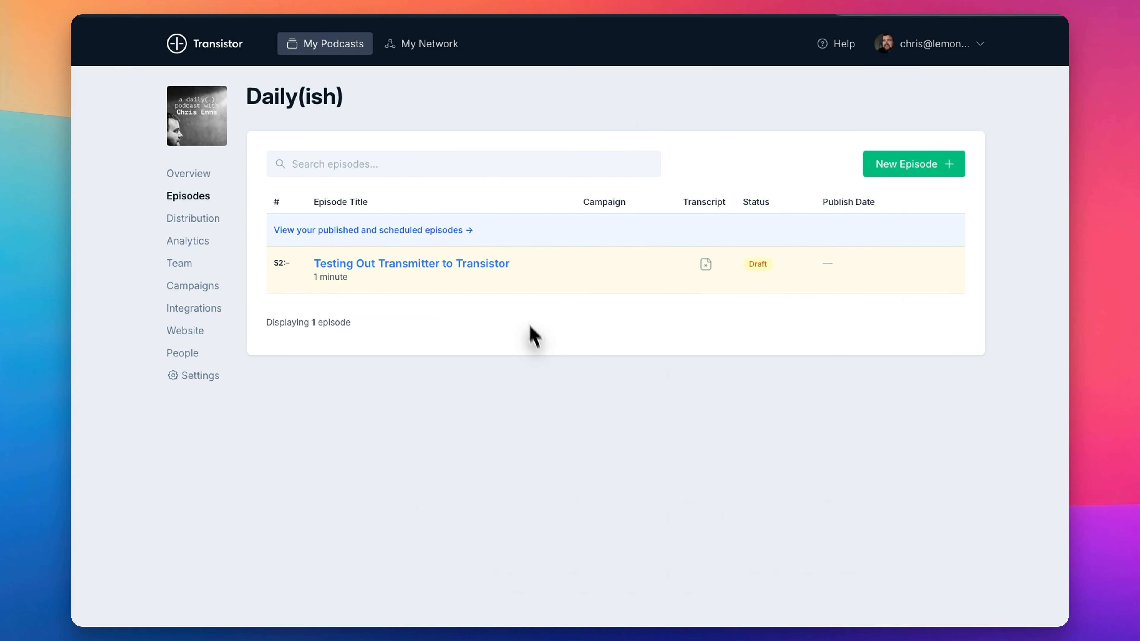
left_click(413, 270)
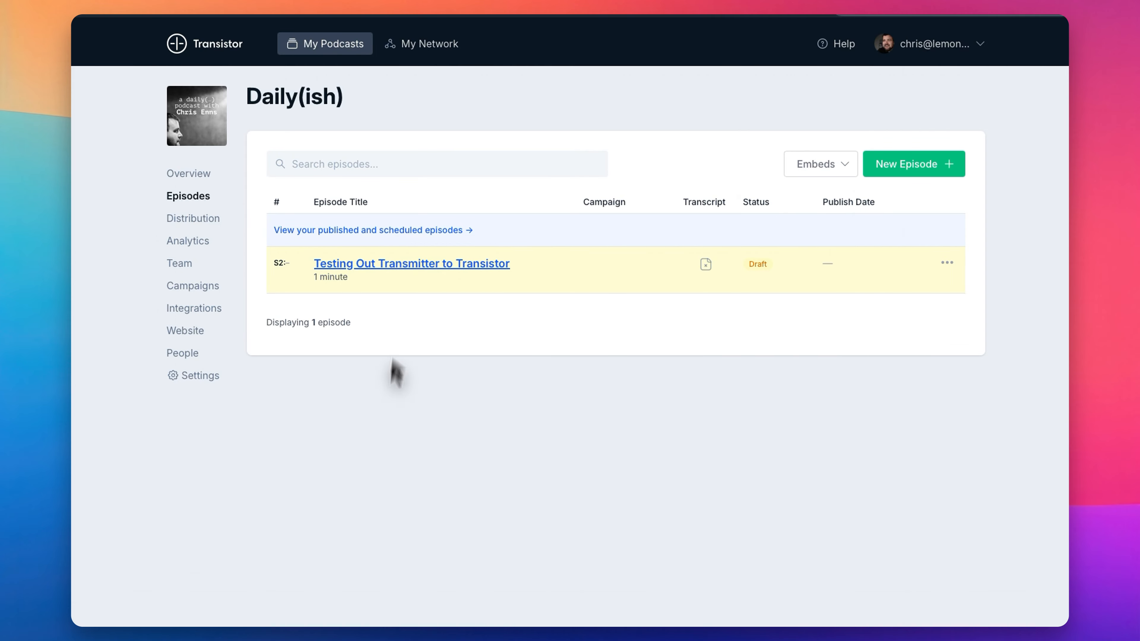
scroll(453, 386, "down", 6)
scroll(454, 387, "up", 3)
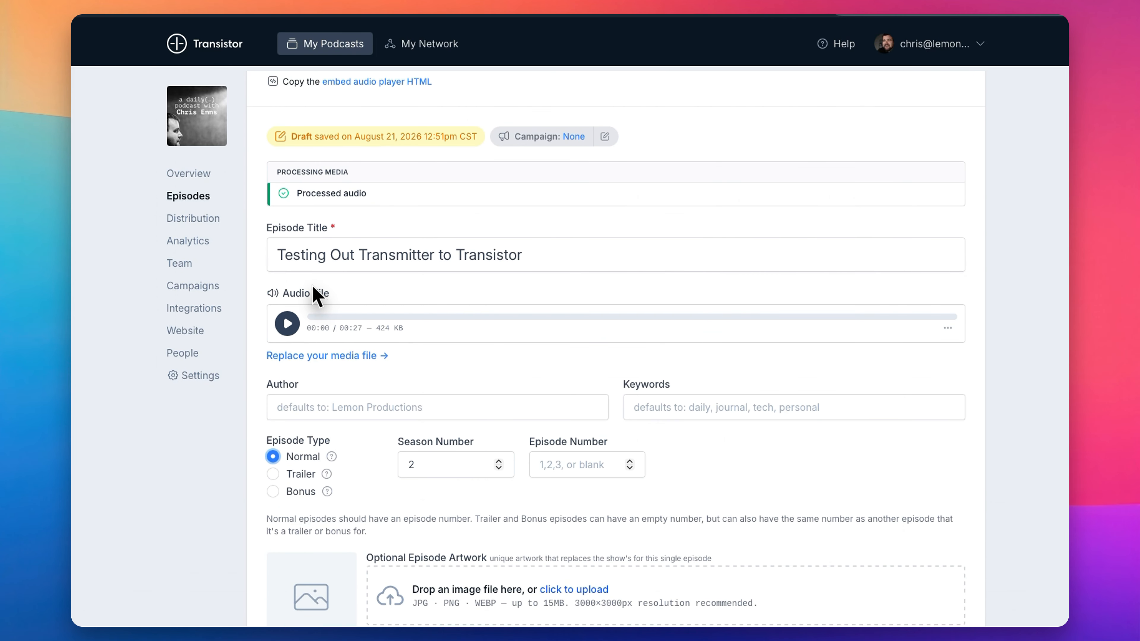
Step: Play part of the draft episode's audio file, and pause it
left_click(288, 323)
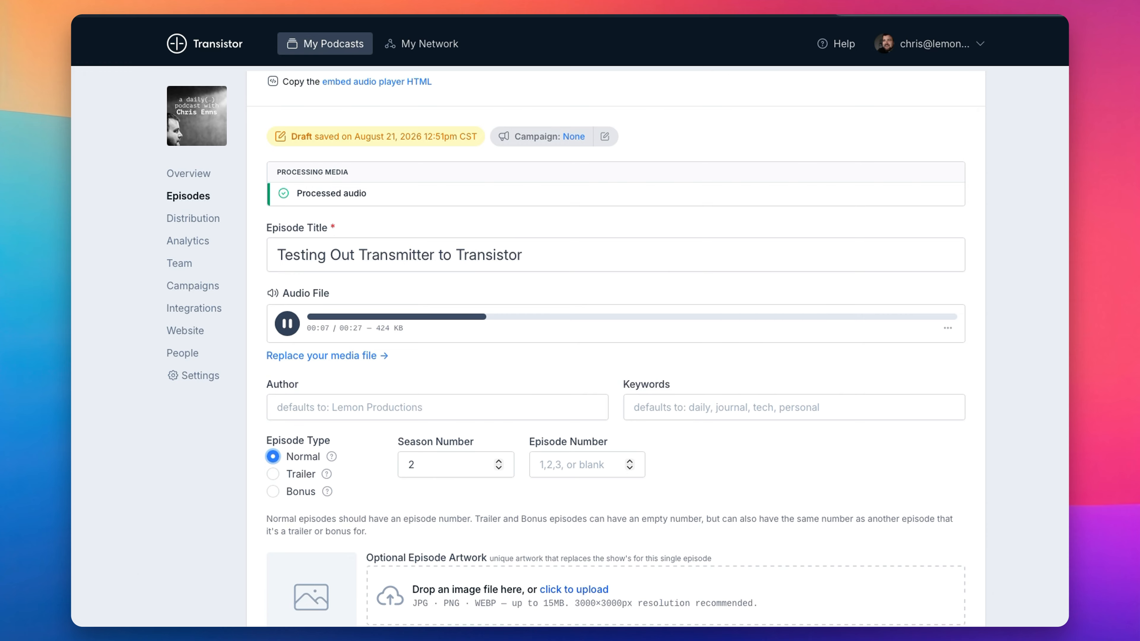
left_click(285, 327)
scroll(314, 403, "up", 3)
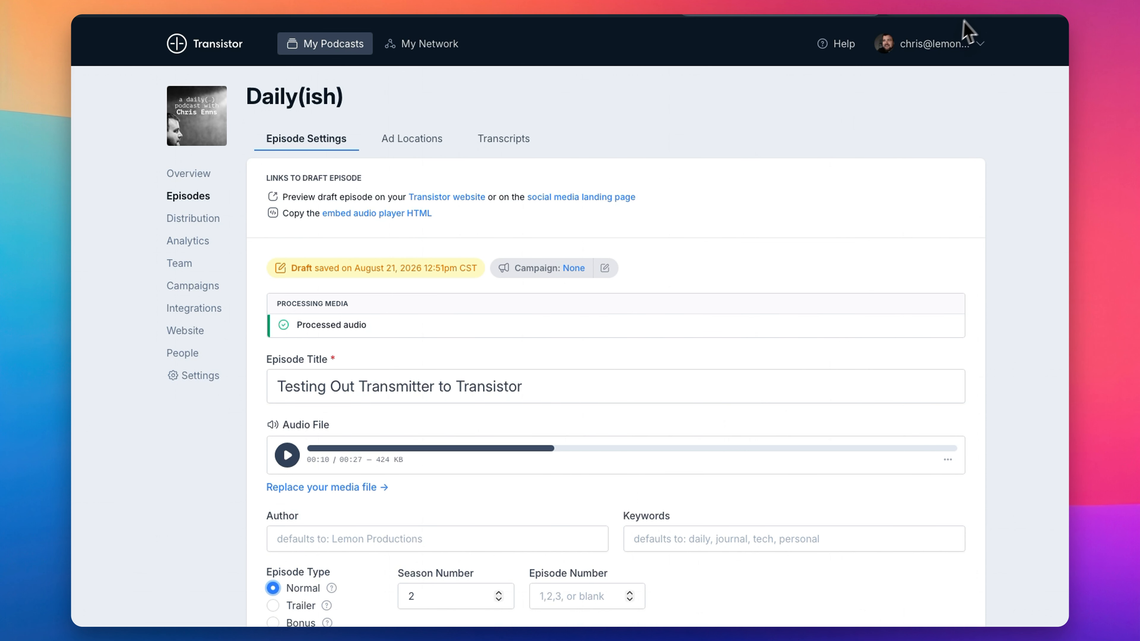
Step: Check the show notes and the transistor.fm address on the draft's Daily(ish) website page
left_click(973, 6)
left_click_drag(409, 311, 725, 311)
left_click(710, 310)
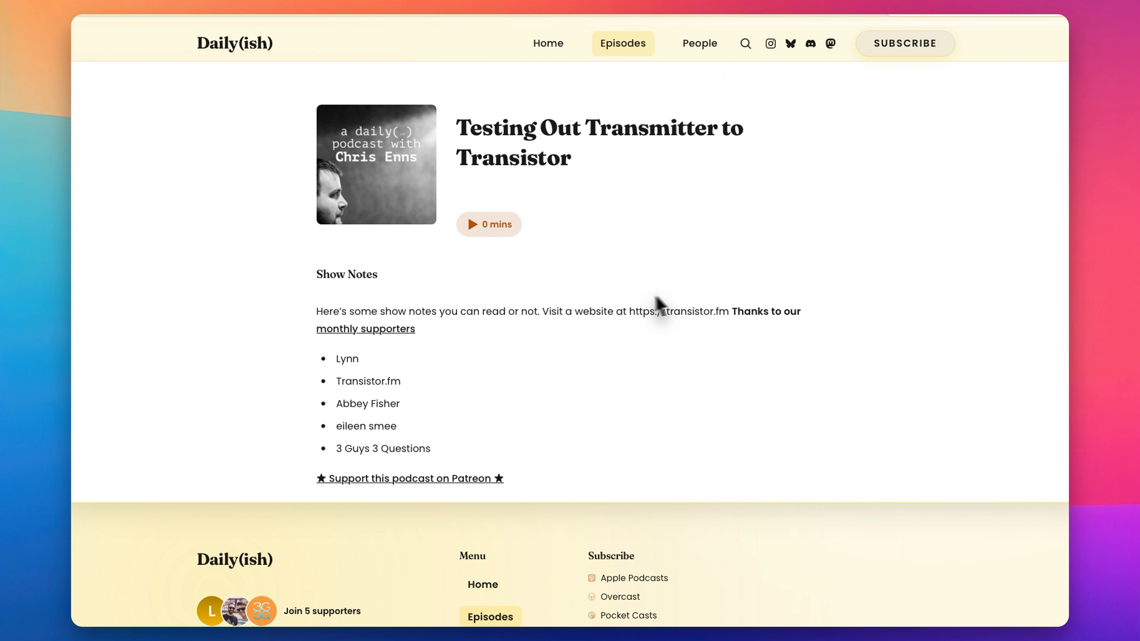
double_click(736, 311)
left_click(599, 331)
left_click(492, 225)
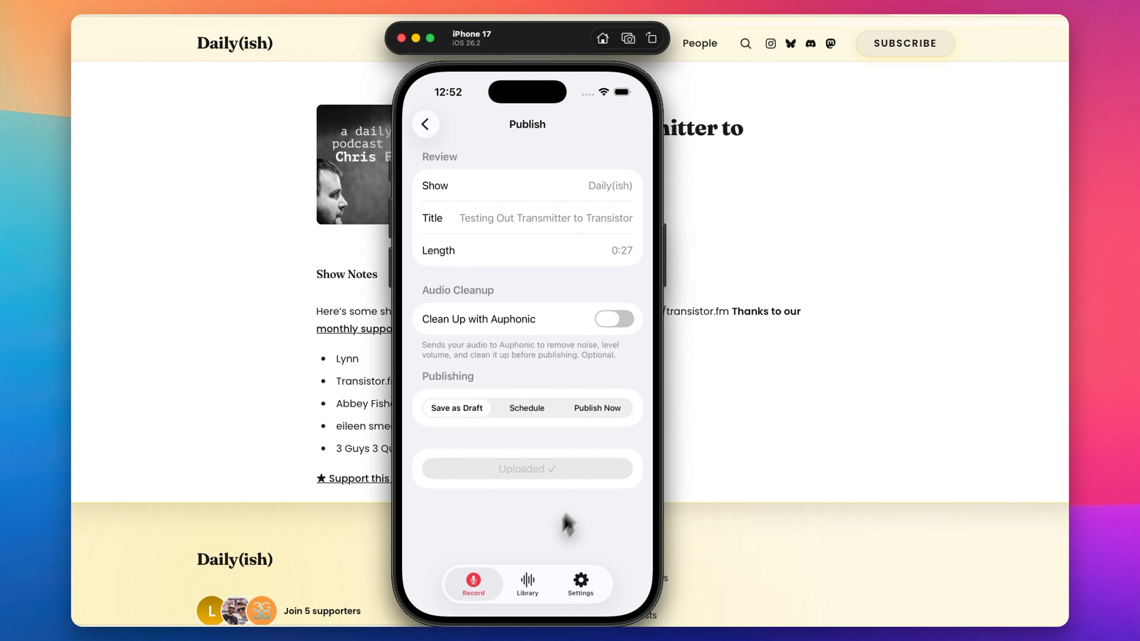
Step: Switch to the Transmitter app, inspect the uploaded recording in the library, and return to the recording section
left_click(527, 583)
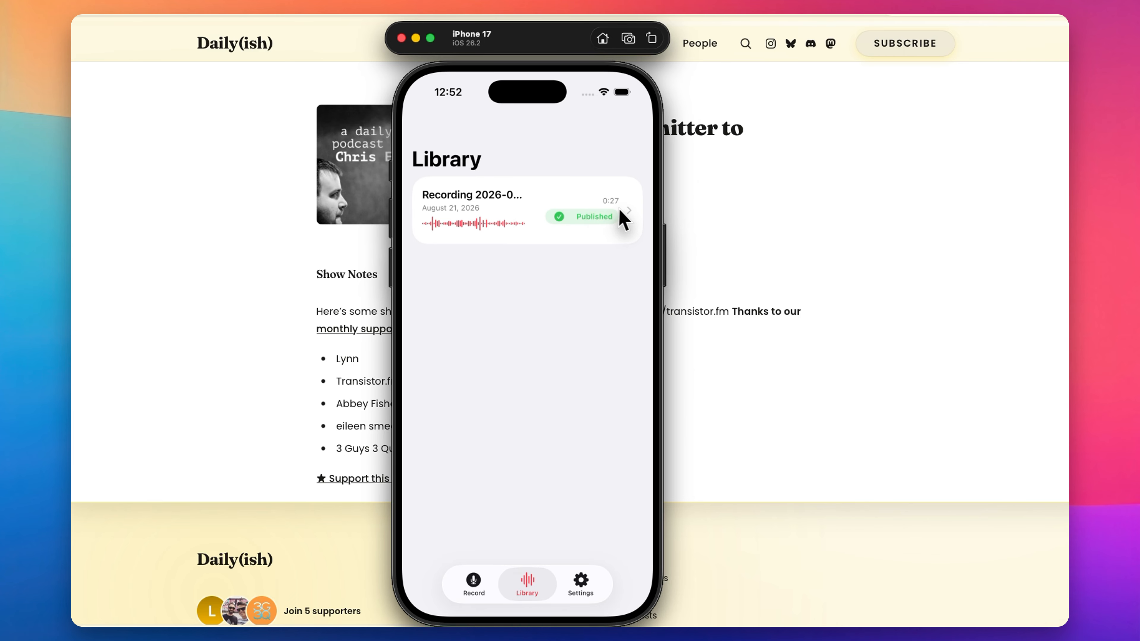
left_click(623, 216)
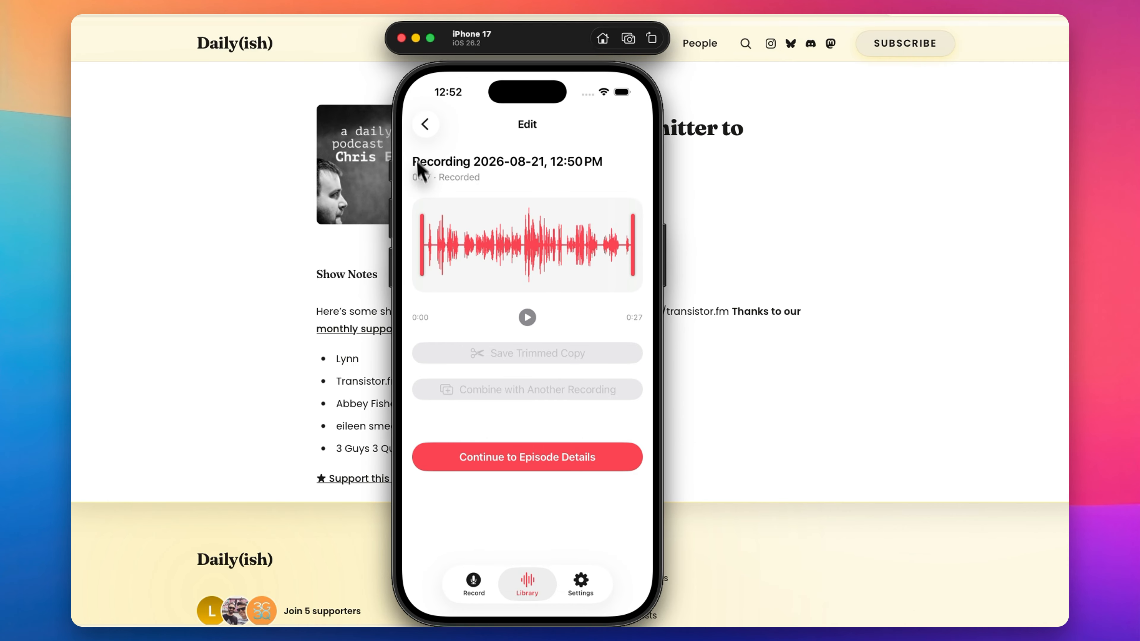
left_click(429, 125)
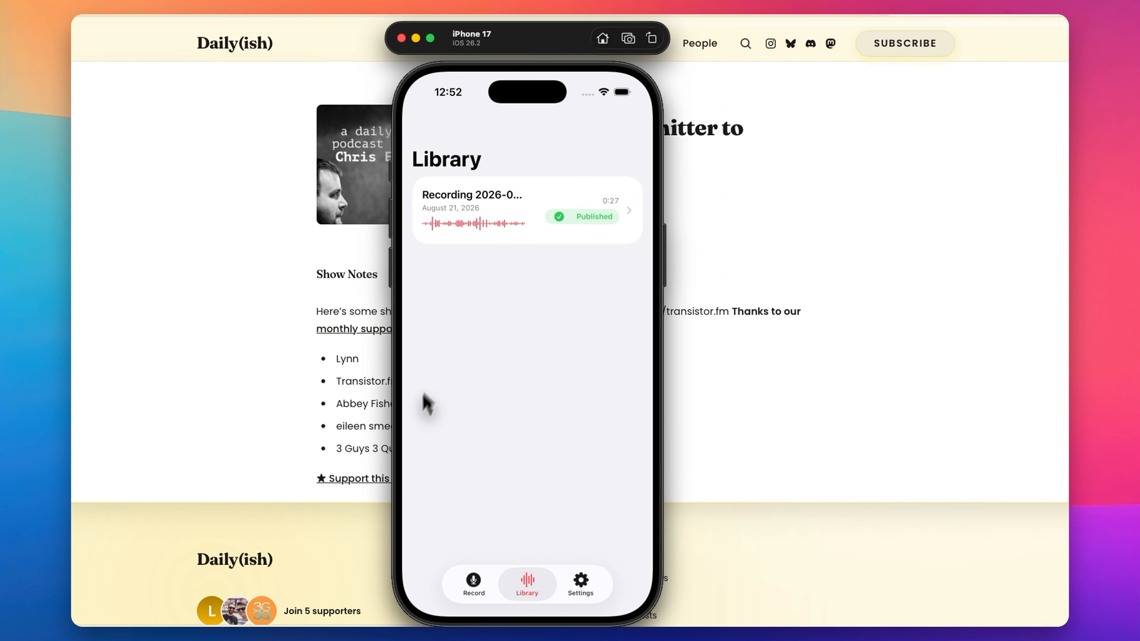
left_click(476, 583)
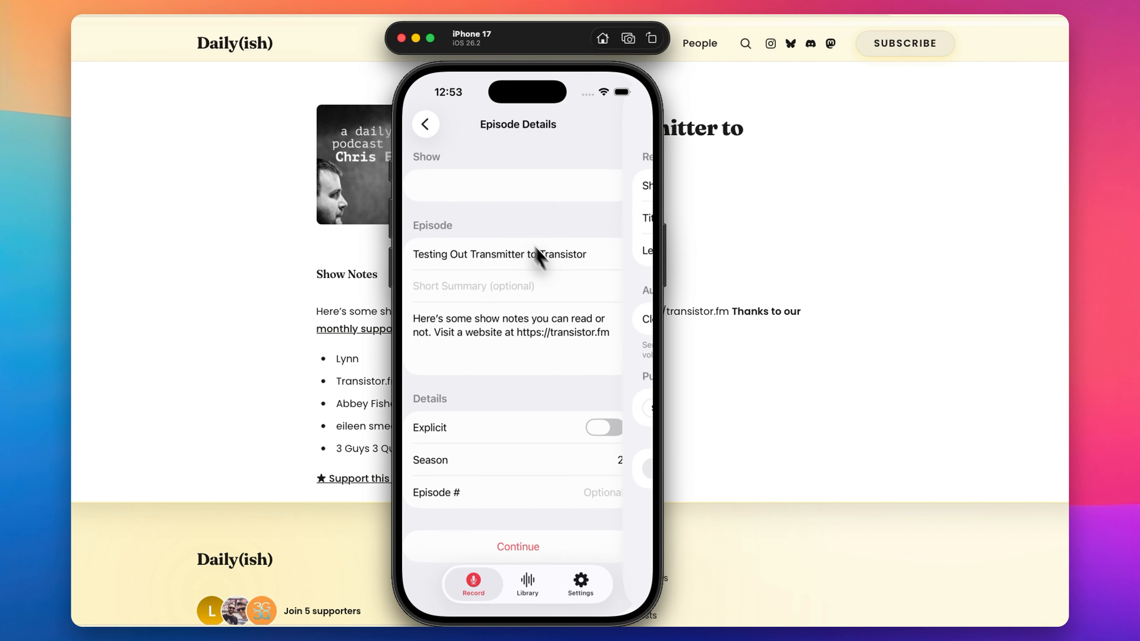